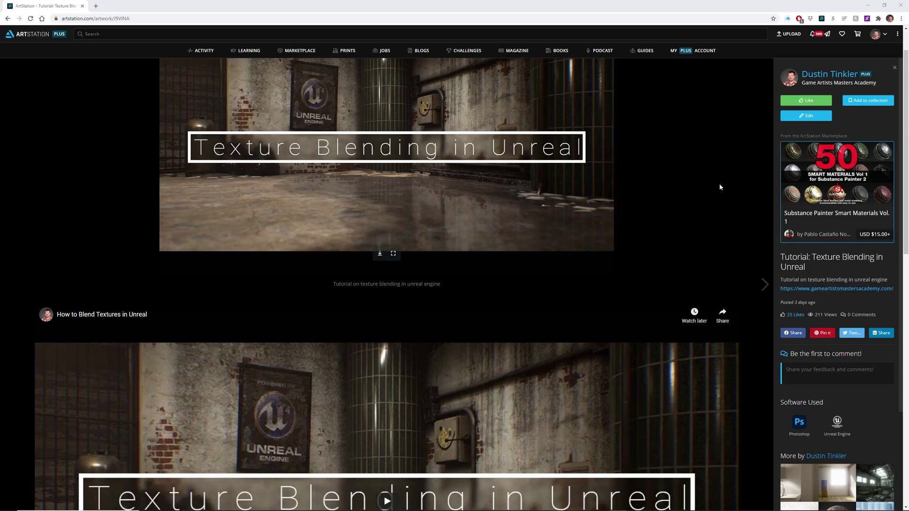
View the artwork page's 360 panorama in full screen and look around the subway scene
scroll(719, 187, down, 12)
scroll(670, 231, down, 2)
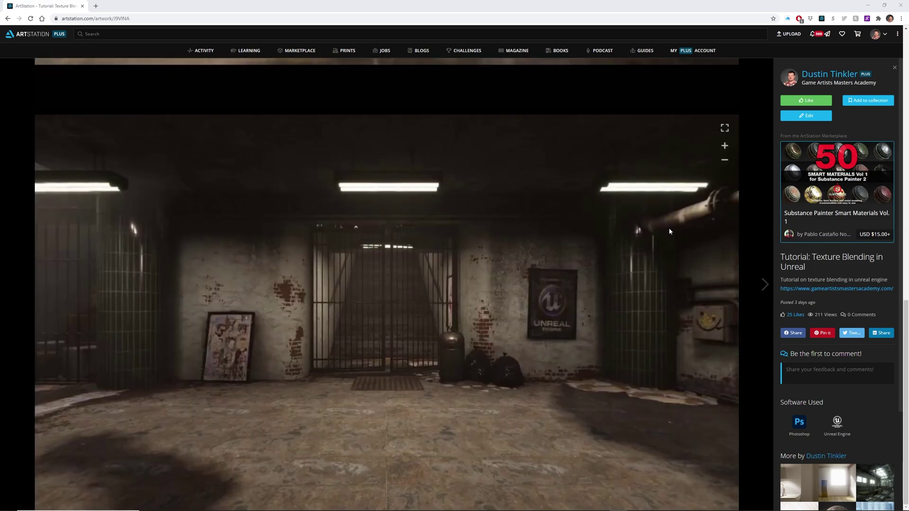
click(724, 128)
drag(395, 320, 713, 327)
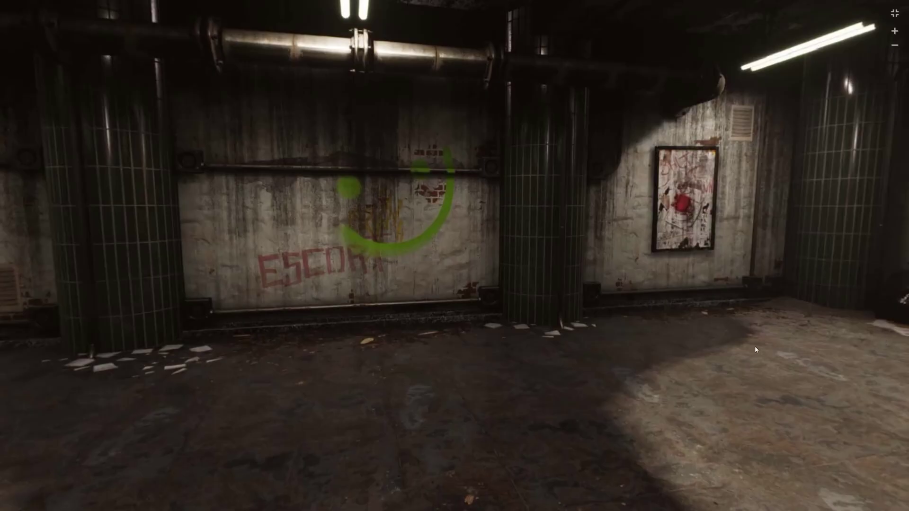
drag(296, 312, 906, 349)
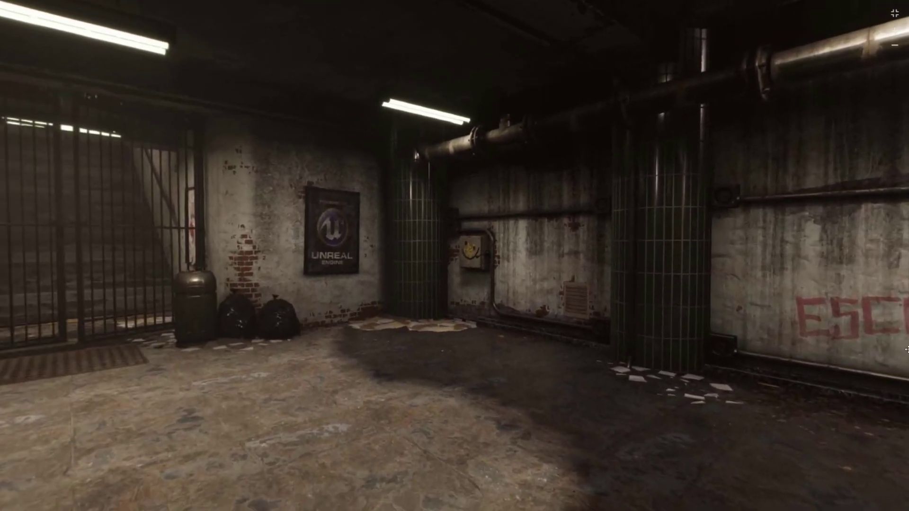
Switch to Unreal Editor and enable the Panoramic Capture plugin for the project, including the editor restart
key(alt+Tab)
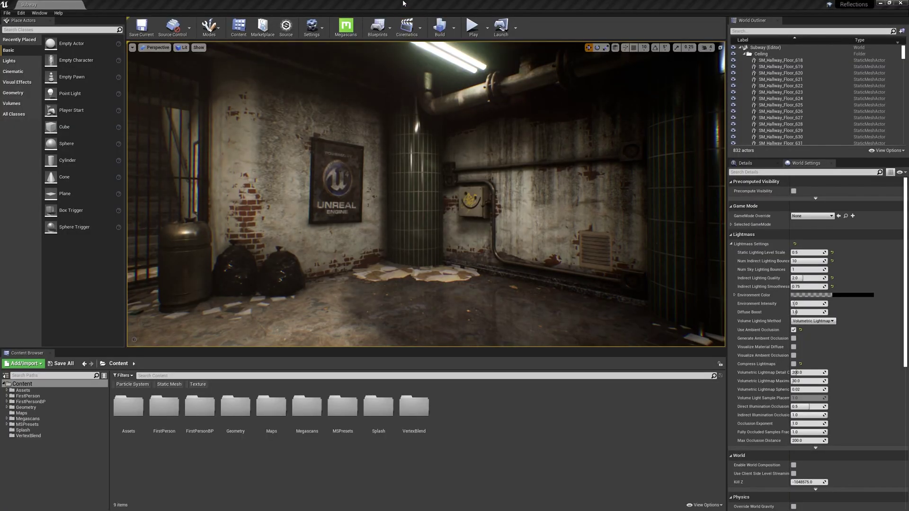
click(311, 26)
click(334, 57)
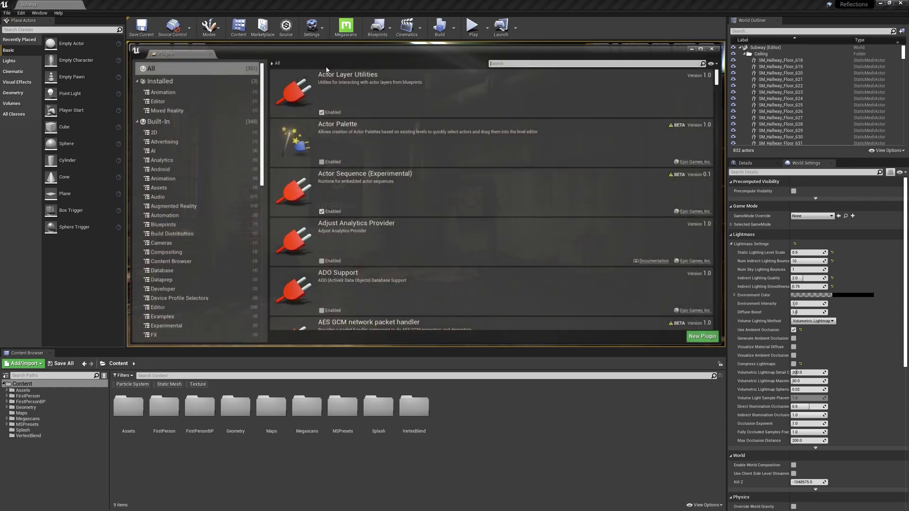
click(524, 62)
text(pano)
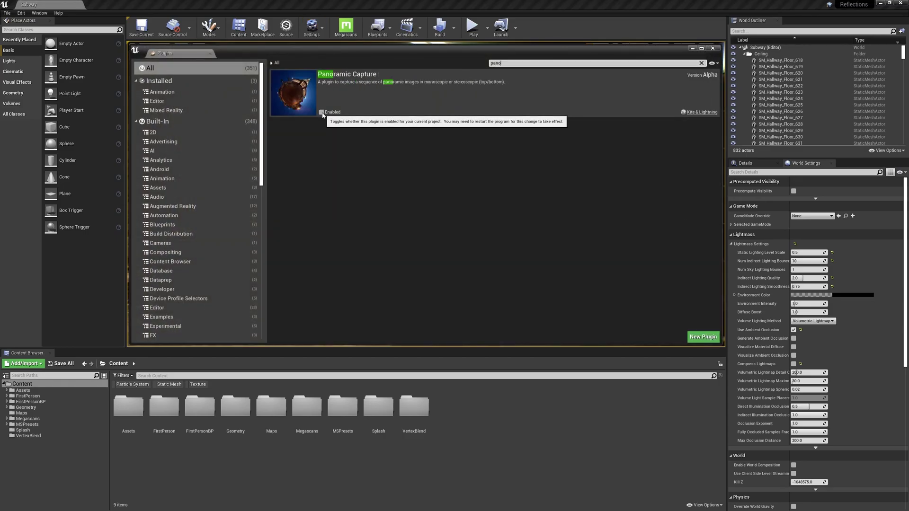
click(321, 112)
click(695, 320)
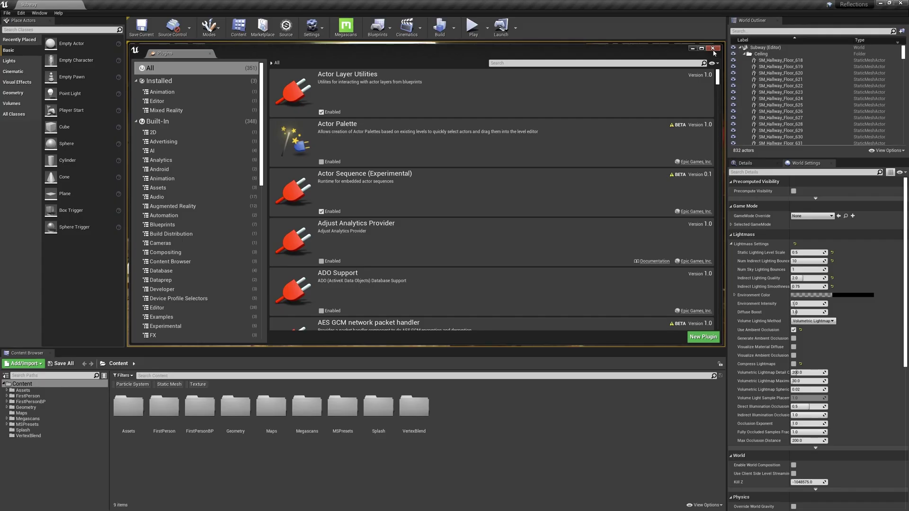
click(713, 48)
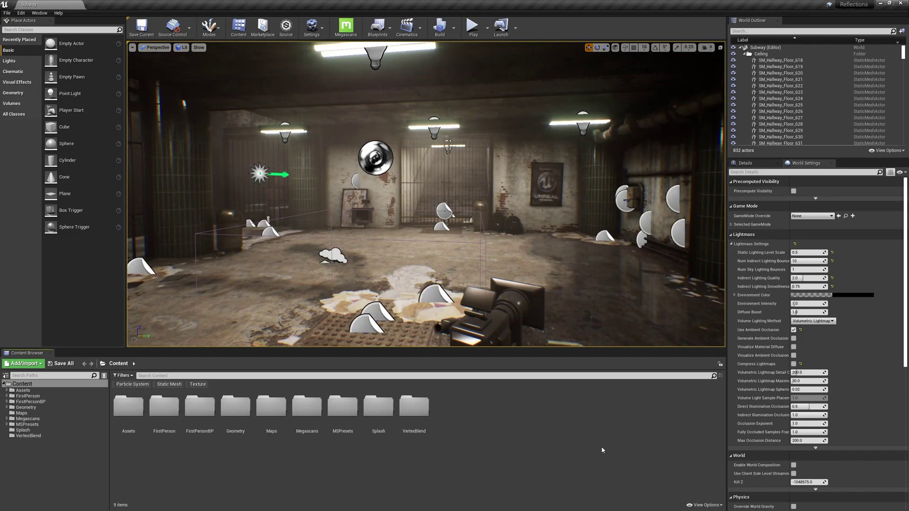
Show engine content alongside plugin content in the Content Browser
click(706, 505)
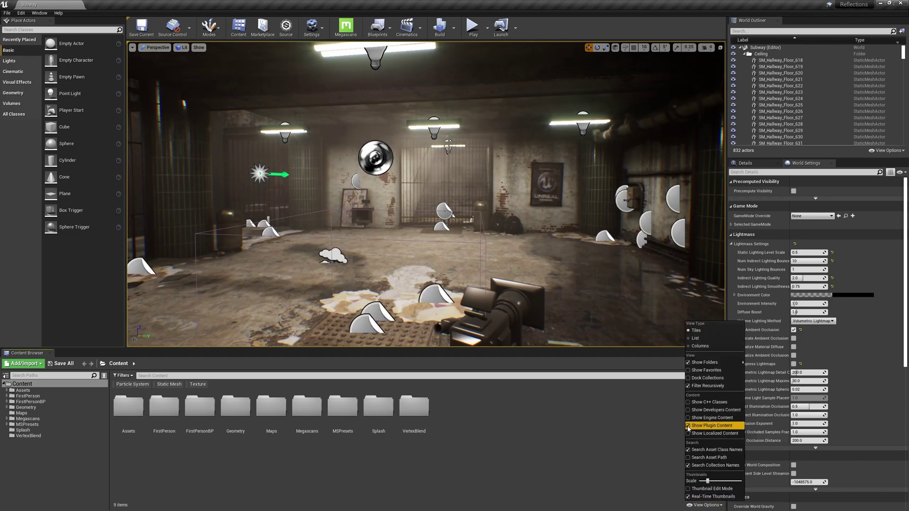
click(689, 418)
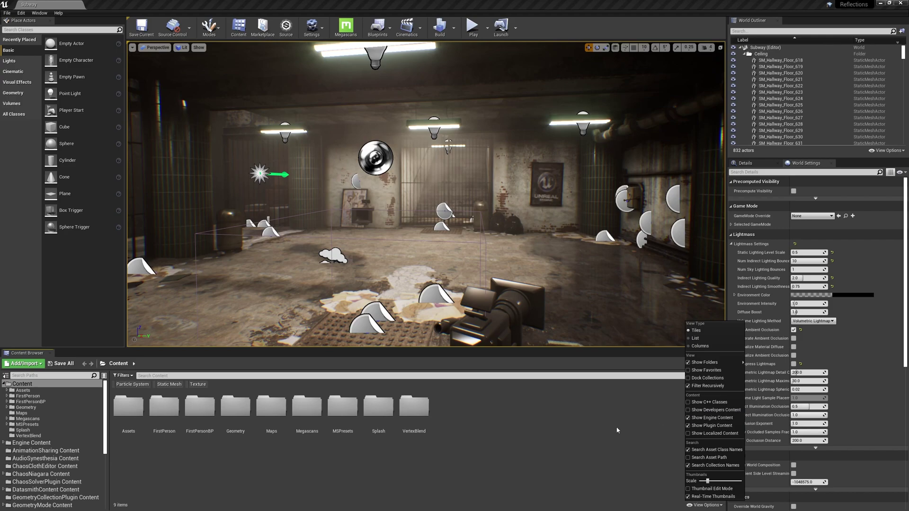
click(616, 430)
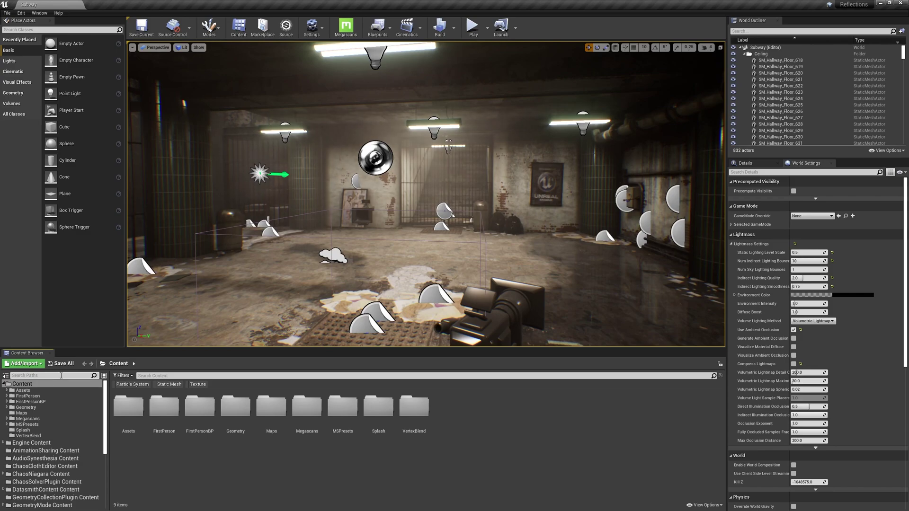
Find the PanoramicCapture Content Assets folder and place BP_Capture on the floor in the middle of the room
click(61, 375)
text(pano)
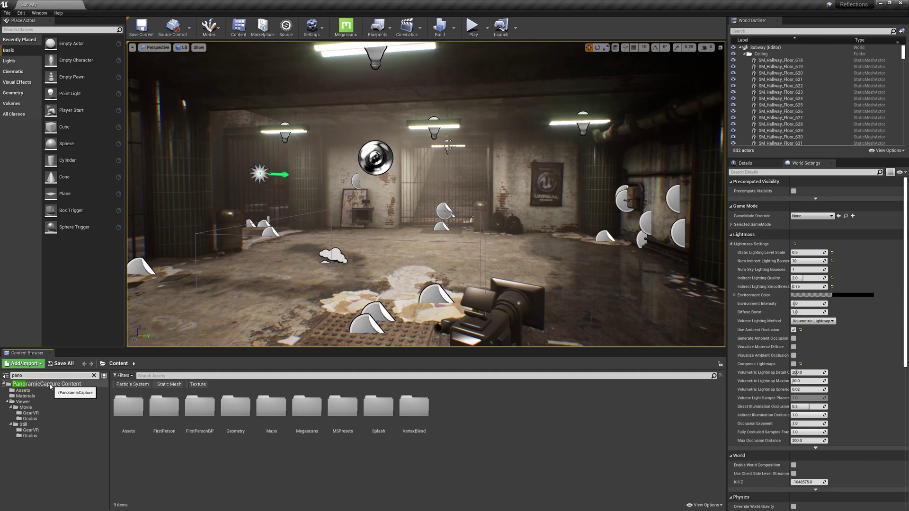
click(22, 389)
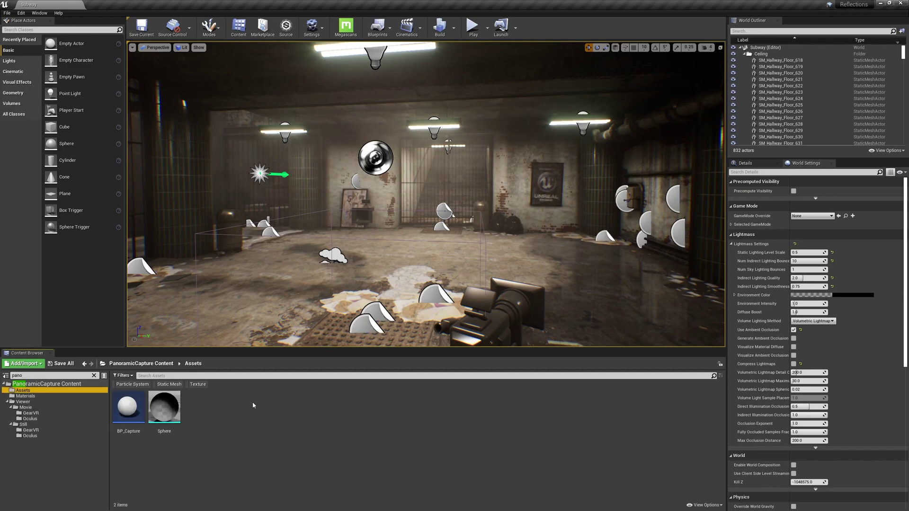
drag(129, 407, 419, 252)
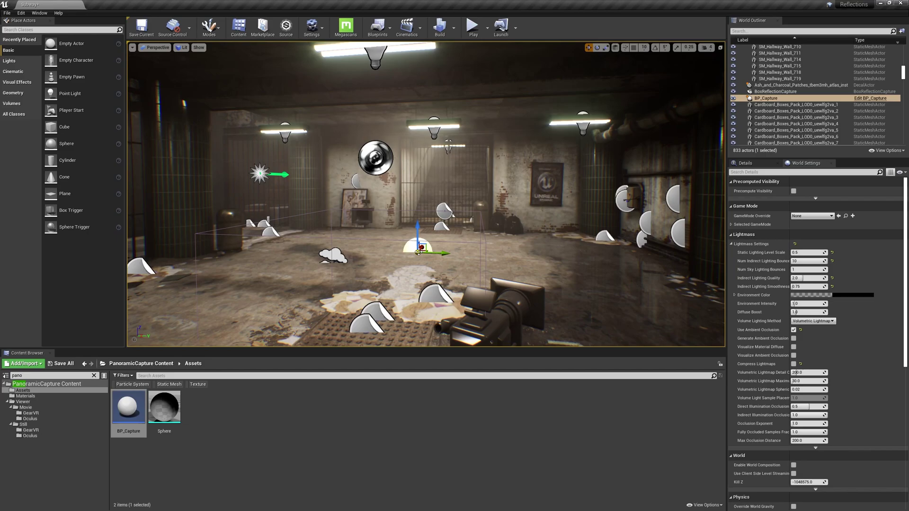
Examine BP_Capture's event graph, including its capture parameters, render passes, bit depth and single-frame commands, and close the blueprint
double_click(127, 410)
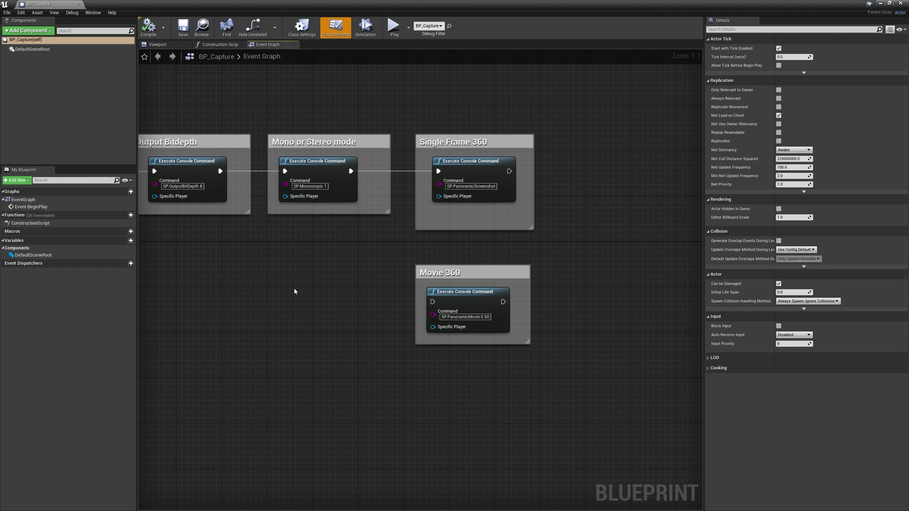
right_drag(271, 303, 444, 309)
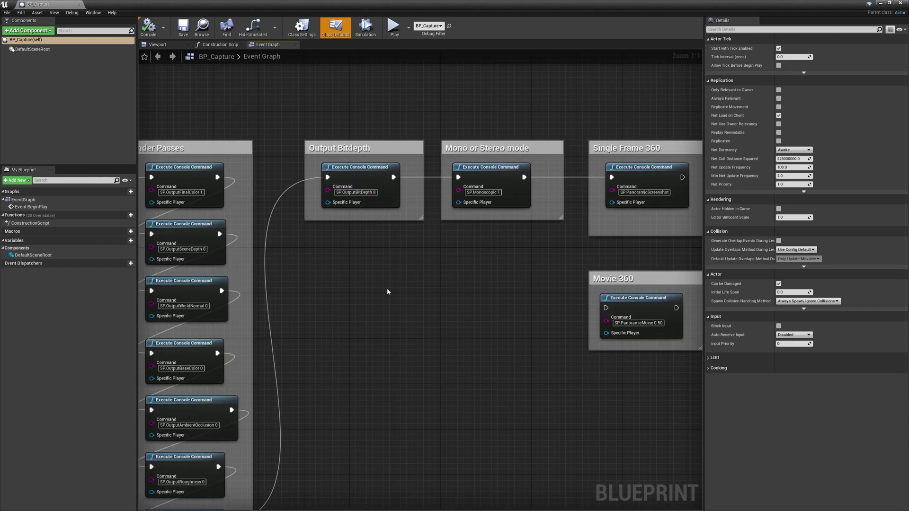
right_drag(330, 339, 577, 306)
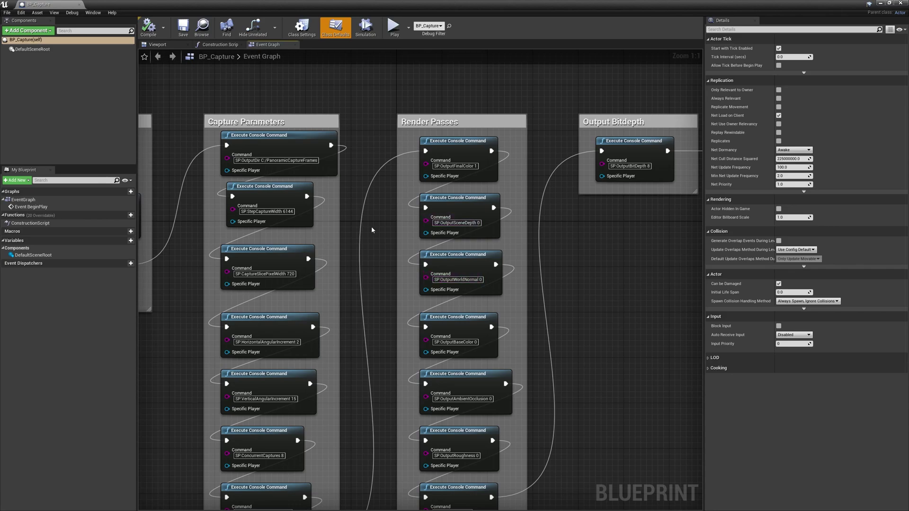
right_drag(372, 230, 507, 219)
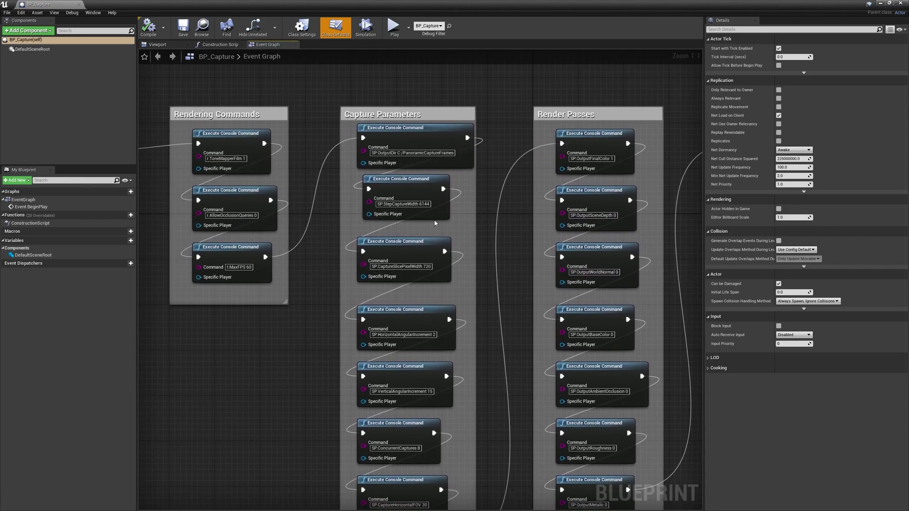
right_drag(325, 296, 414, 176)
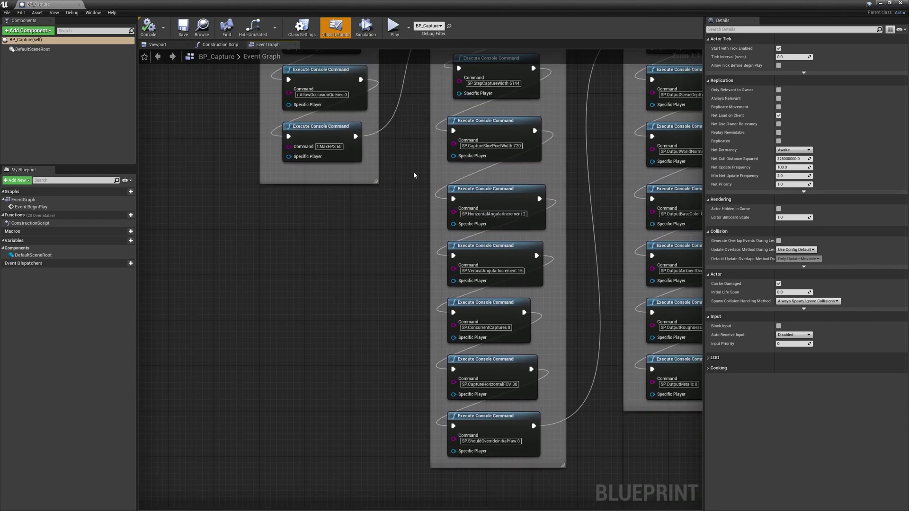
right_drag(401, 247, 288, 291)
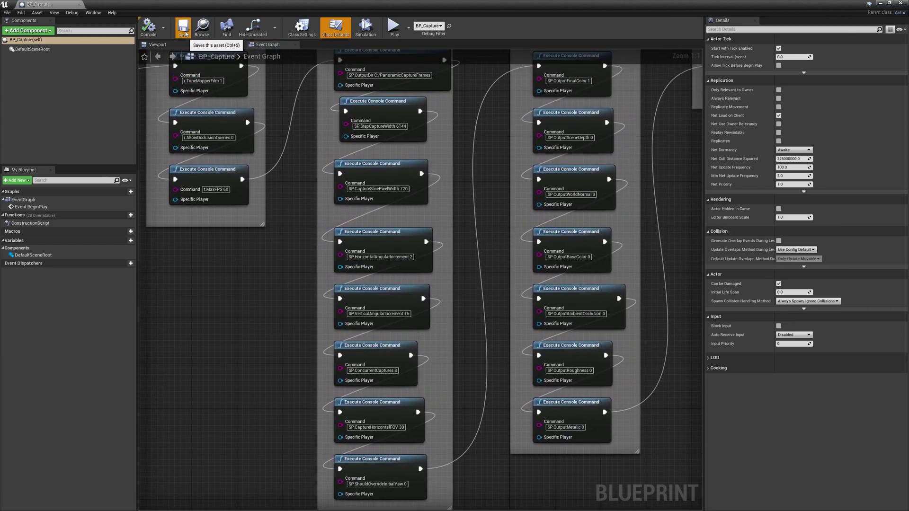
click(79, 5)
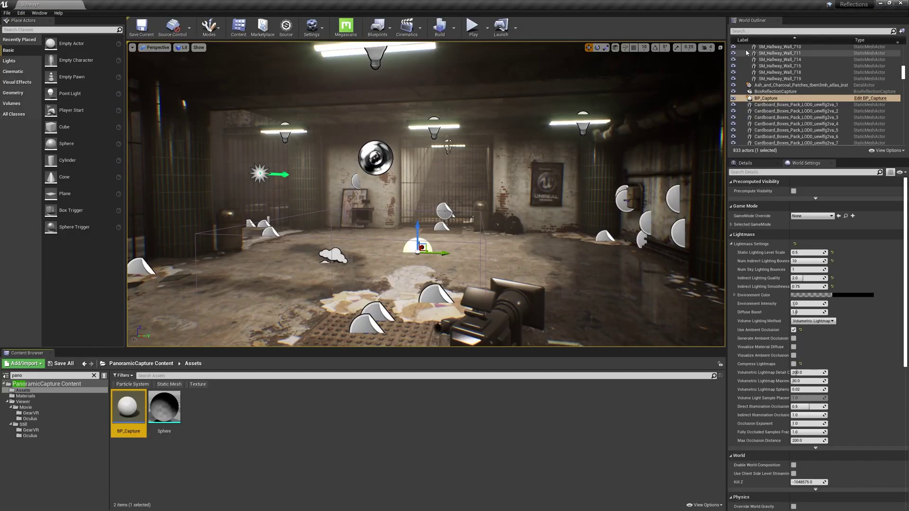
Check the World Outliner for an existing player start by filtering for "play", and clear the filter
click(802, 31)
text(play)
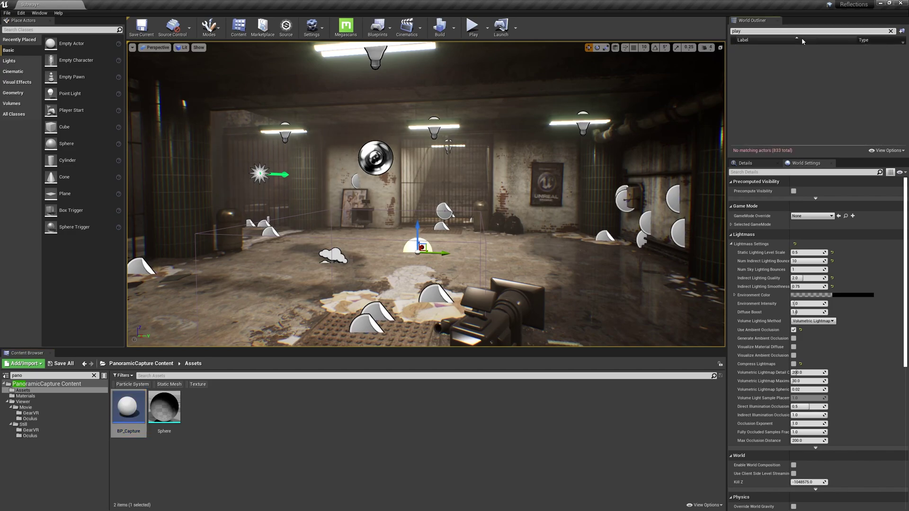
key(BackSpace)
key(BackSpace)
key(BackSpace)
key(BackSpace)
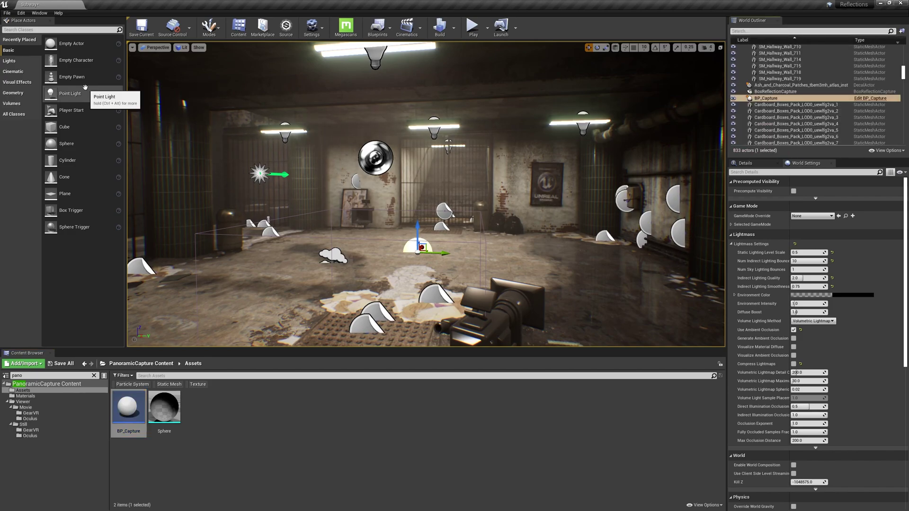
Find the Player Start actor among the placeable actors and add it to the room's floor
click(60, 30)
text(play)
drag(31, 43, 356, 282)
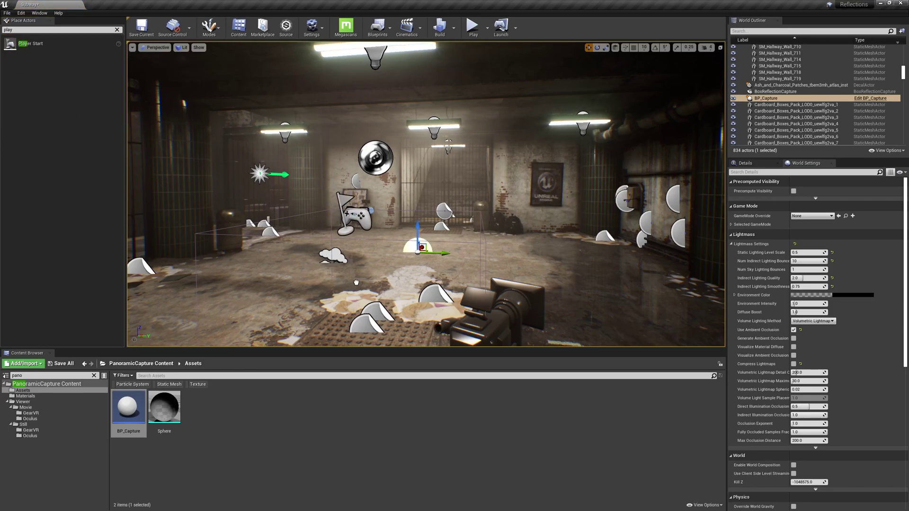
key(f)
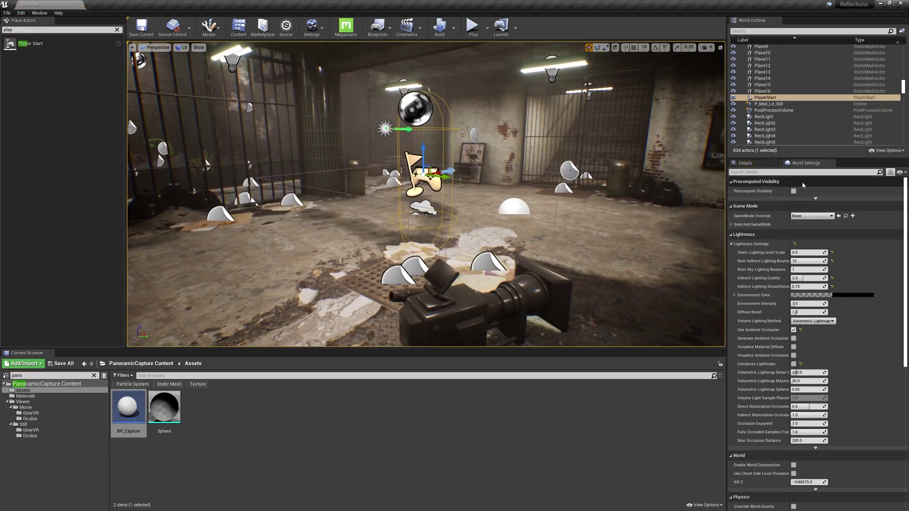
Reset the Player Start's location to the origin and seat it just above the floor at a Z of about 104
click(744, 163)
click(898, 256)
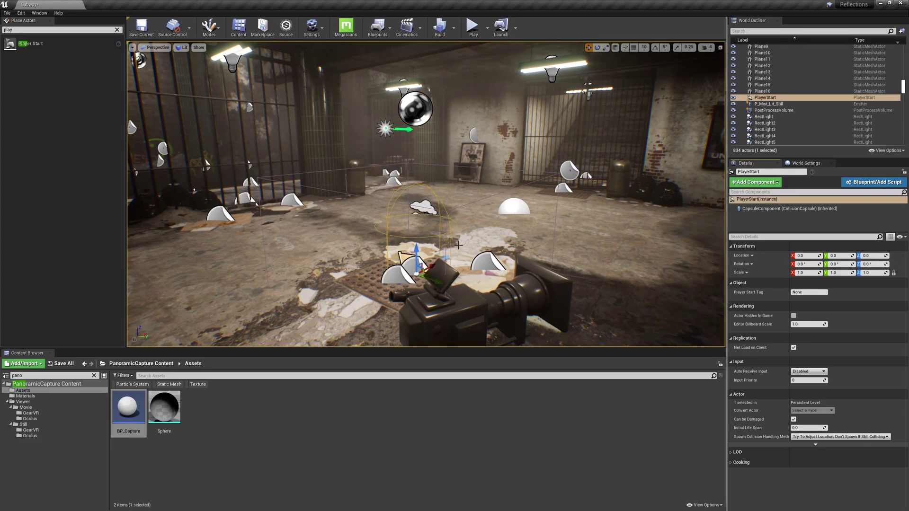
key(End)
right_drag(415, 255, 379, 255)
key(d)
right_drag(602, 258, 473, 258)
drag(388, 137, 389, 124)
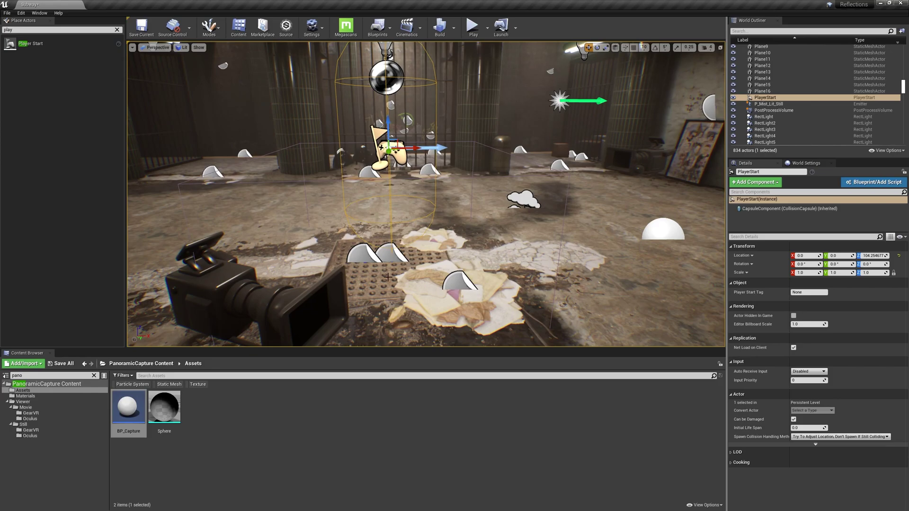
Play the level from the Player Start so BP_Capture renders the panoramic screenshot, and stop the play session
right_drag(402, 156, 625, 163)
key(a)
key(s)
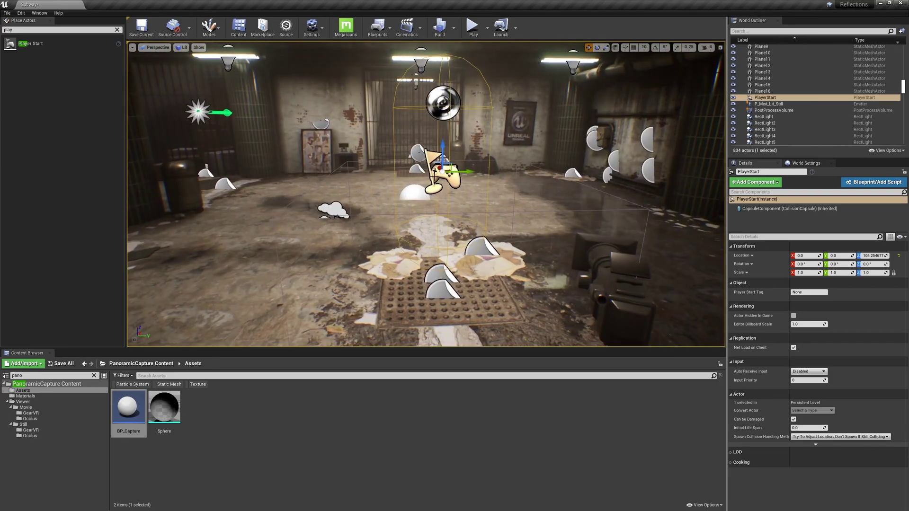
key(a)
right_drag(465, 168, 639, 165)
key(d)
right_drag(489, 219, 489, 219)
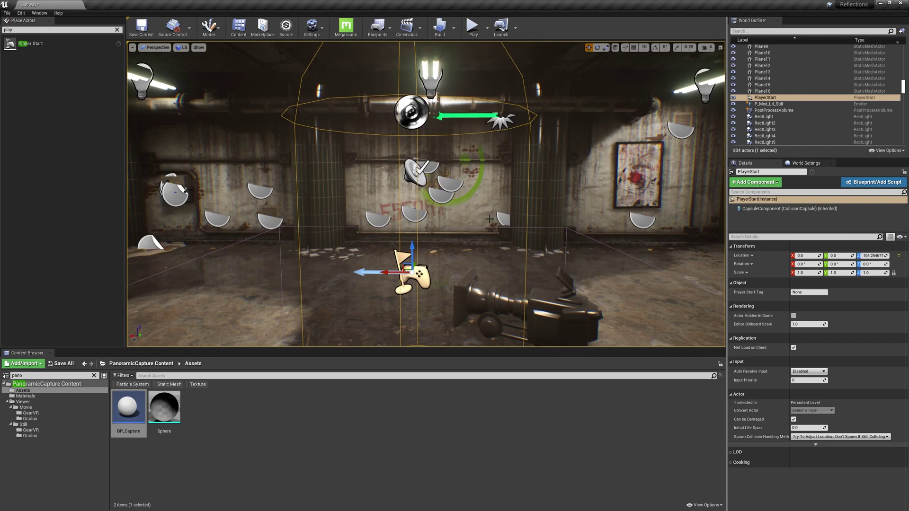
click(472, 29)
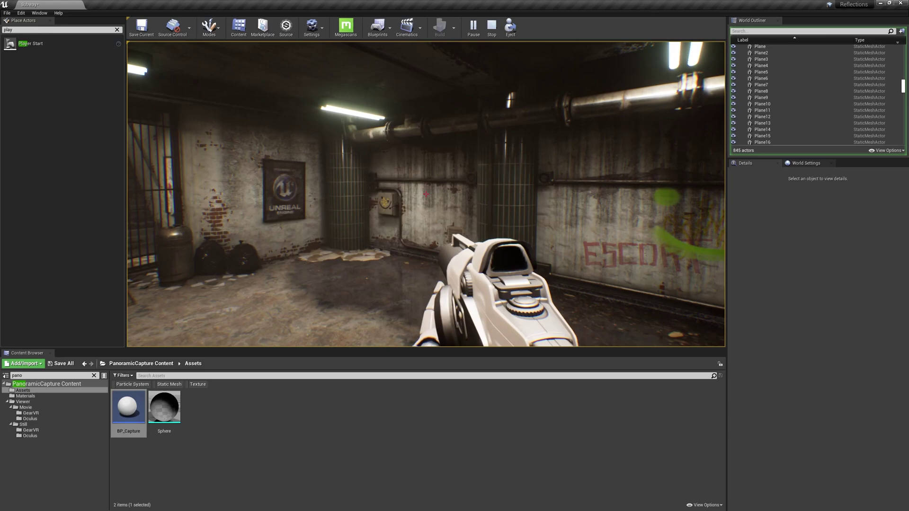
key(Escape)
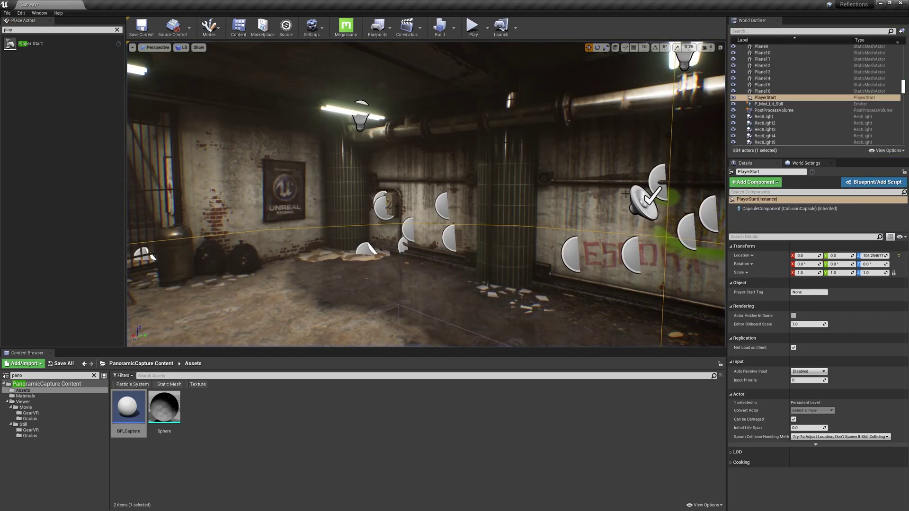
Open the PanoramicCaptureFrames folder on the C: drive in File Explorer
key(super)
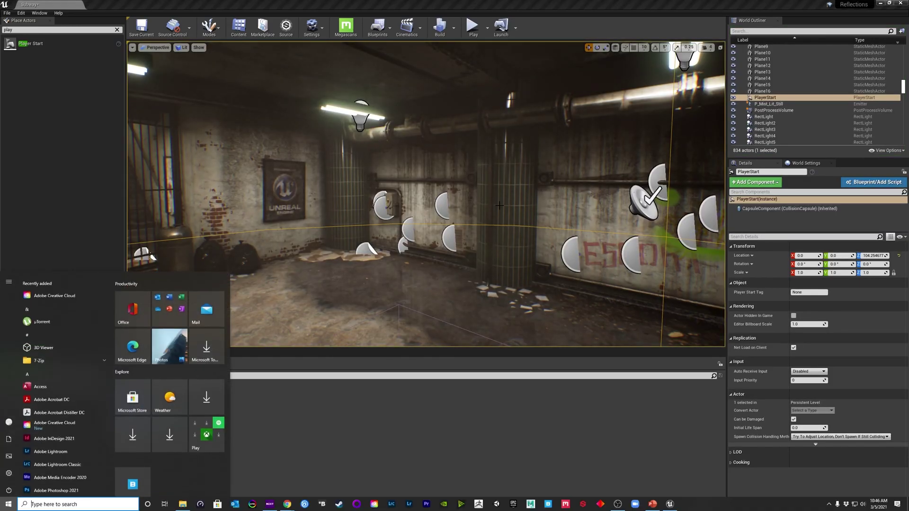
text(ep)
key(Return)
drag(0, 115, 428, 137)
double_click(314, 287)
double_click(218, 251)
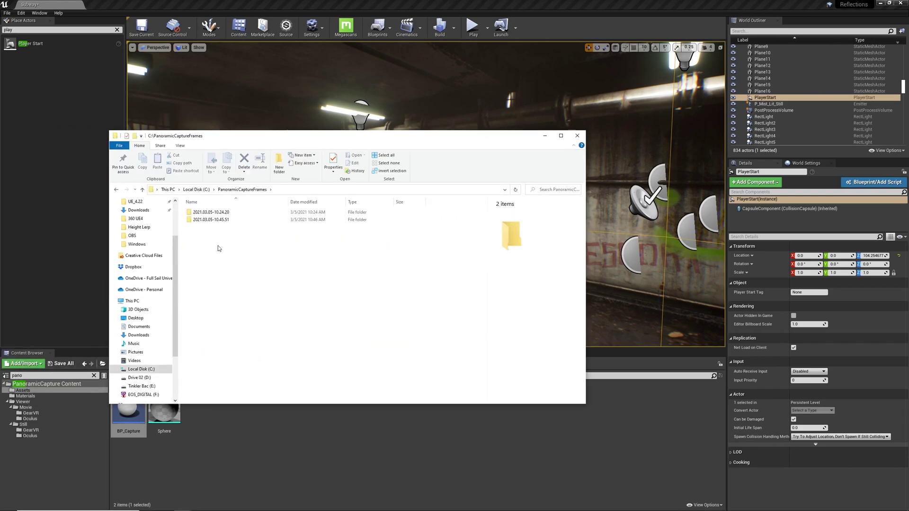
Open the FinalColor subfolder of the 2021.03.05-10.45.51 capture
click(213, 221)
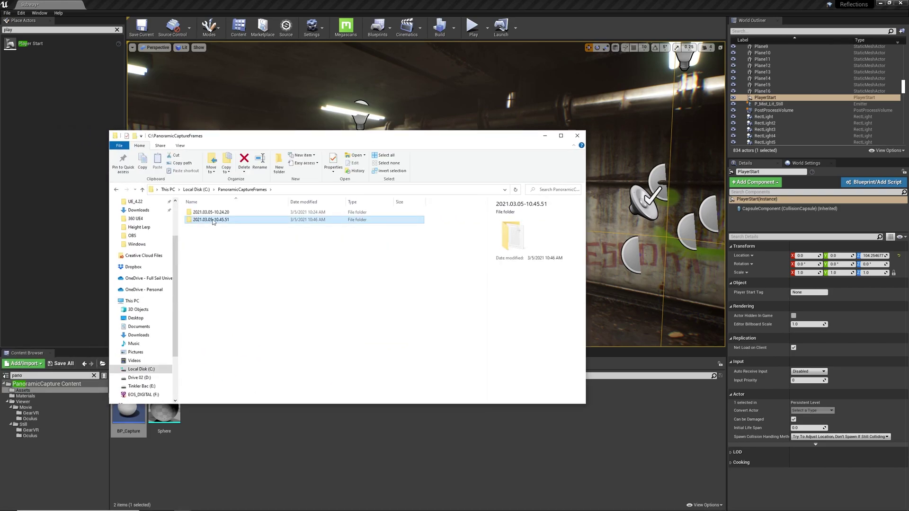
double_click(213, 221)
double_click(211, 212)
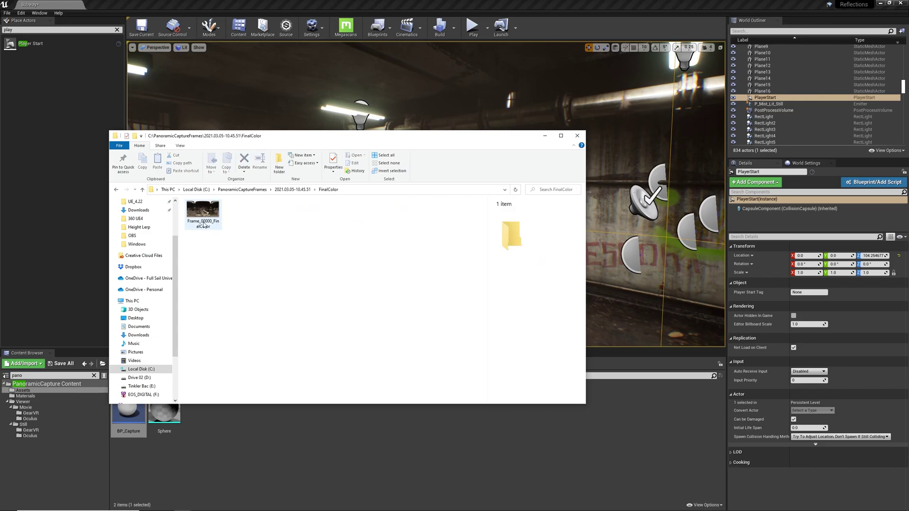
View the rendered Frame_00000_FinalColor panorama from the 2021.03.05-10.45.51 capture and close it
double_click(203, 213)
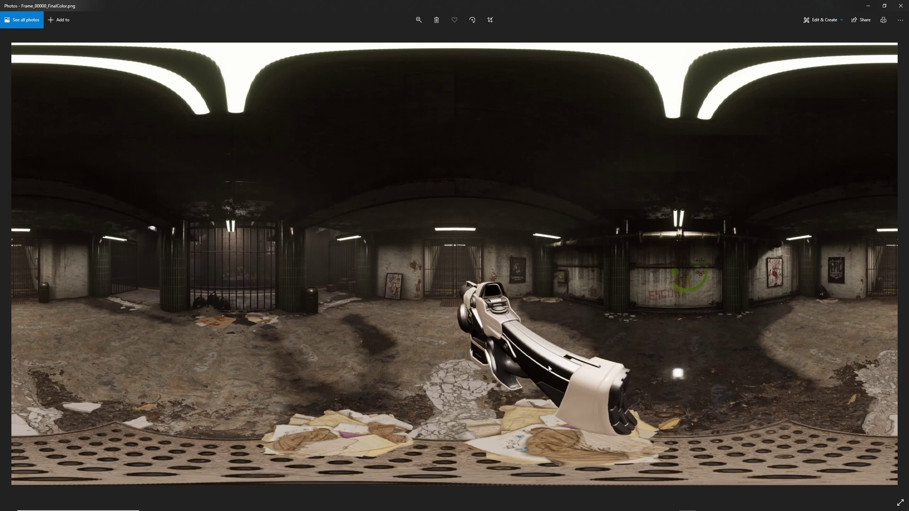
click(900, 6)
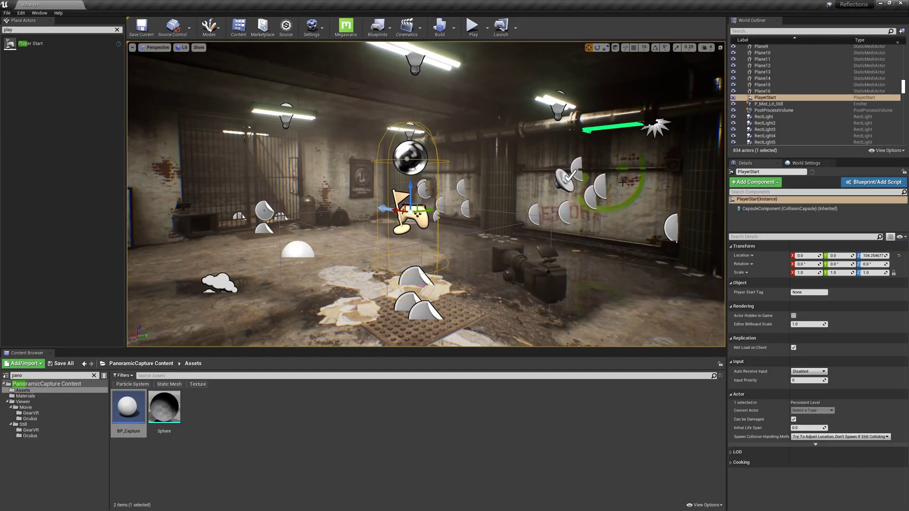
Set the GameMode Override to None in the level's World Settings
click(311, 28)
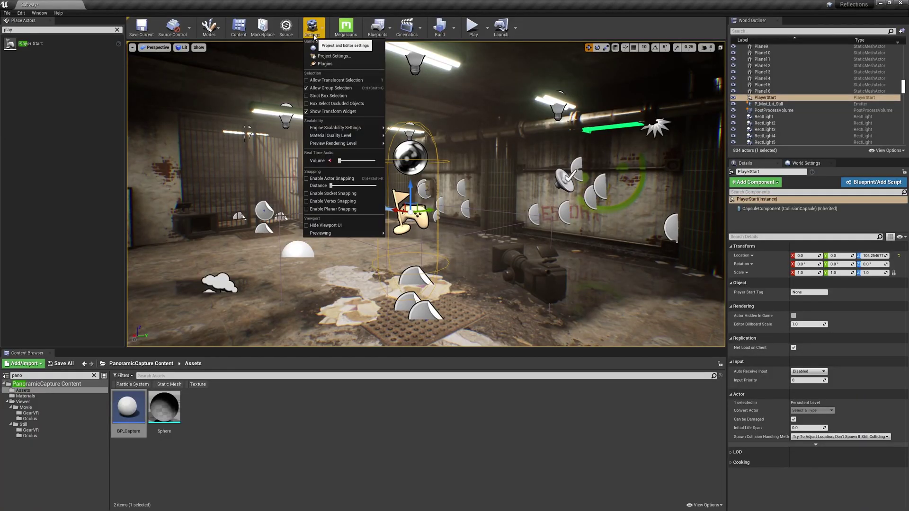
click(326, 49)
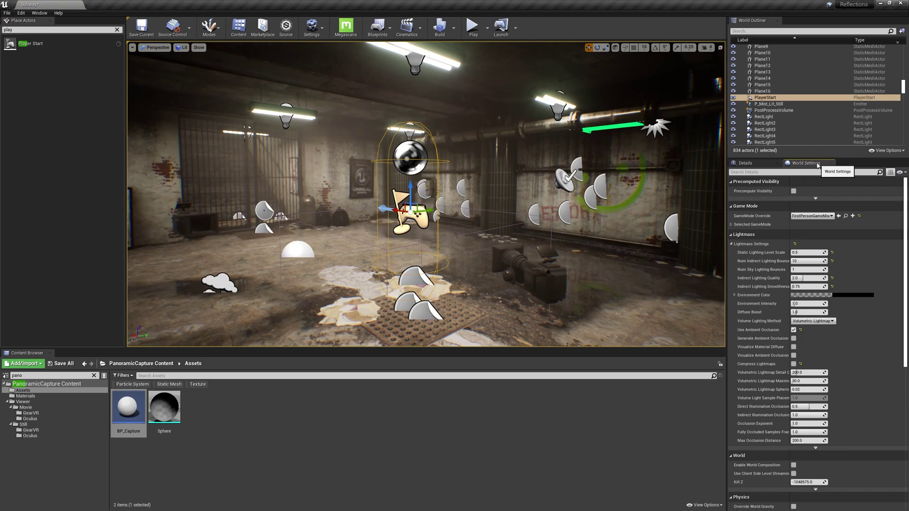
click(829, 217)
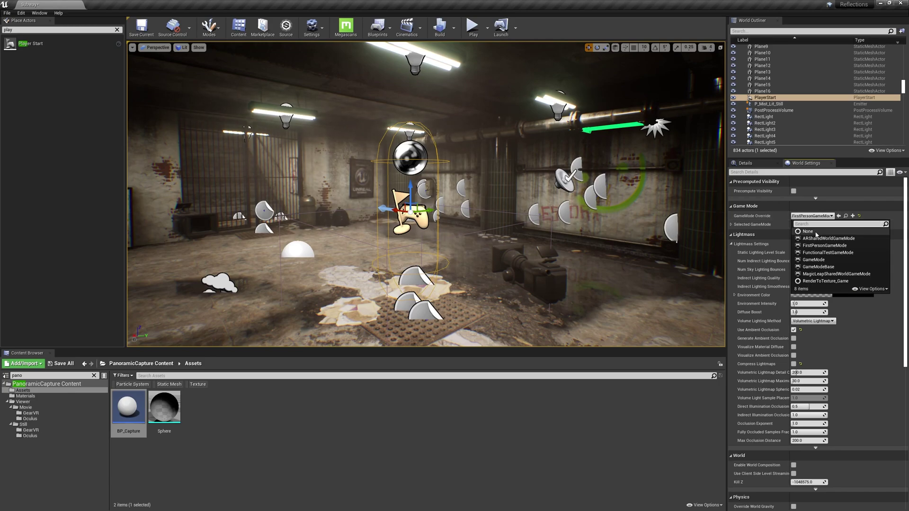
click(814, 231)
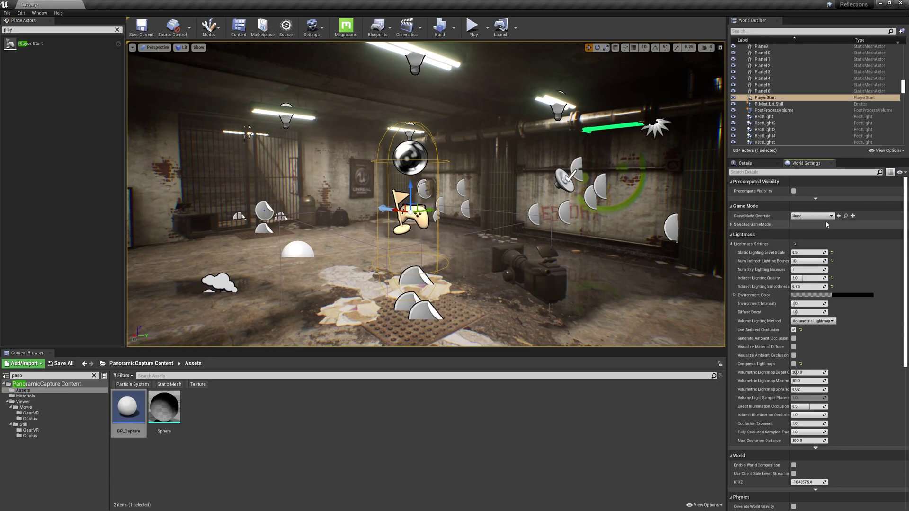
Play the level again to render a new panoramic capture without the first-person weapon, and stop the play session
click(472, 28)
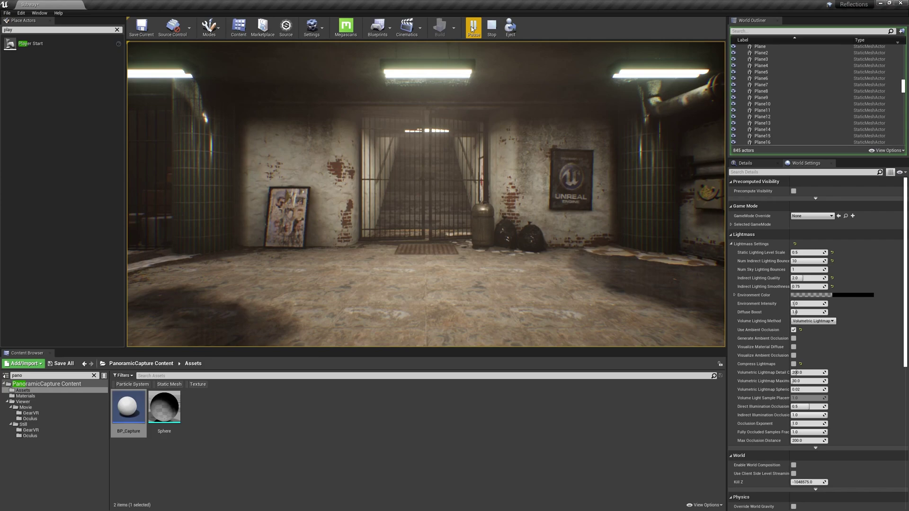
click(459, 138)
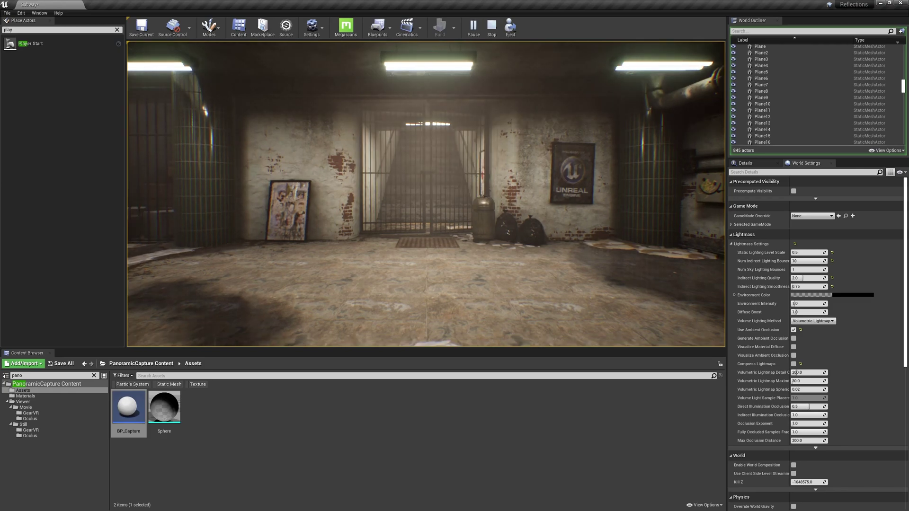
key(Escape)
Switch to File Explorer, view the FinalColor frame in the 2021.03.05-10.47.42 capture folder, and close the image
key(alt+Tab)
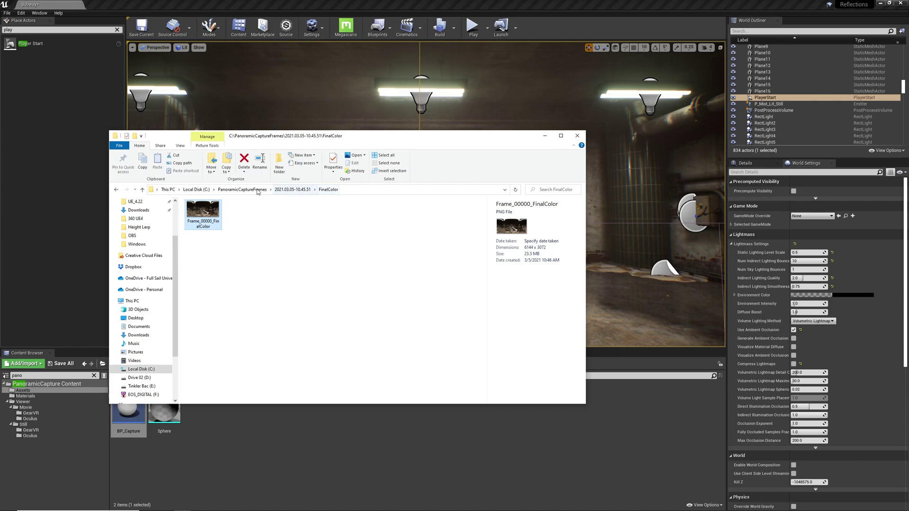
click(247, 190)
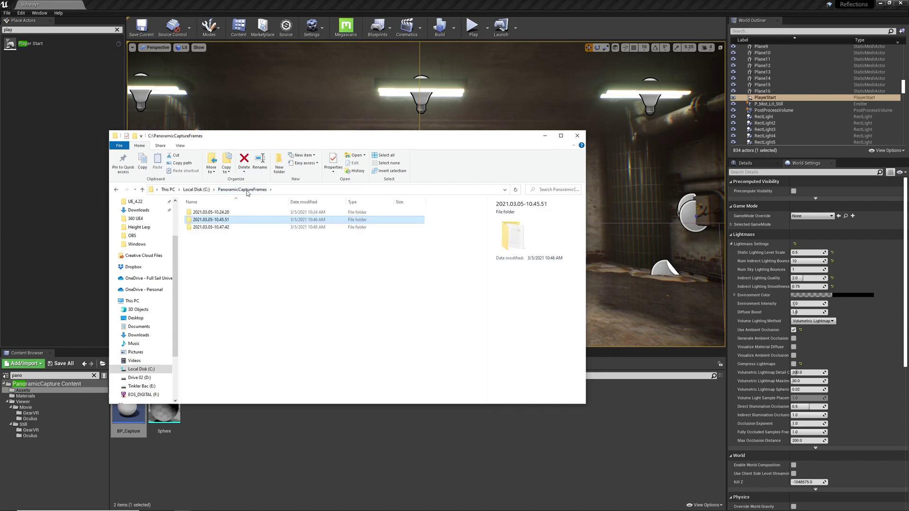
double_click(204, 228)
double_click(202, 214)
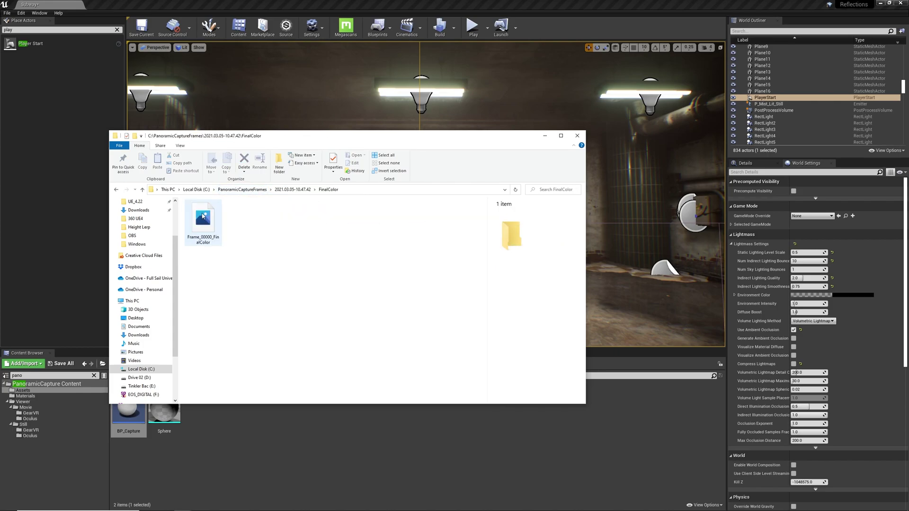
double_click(202, 212)
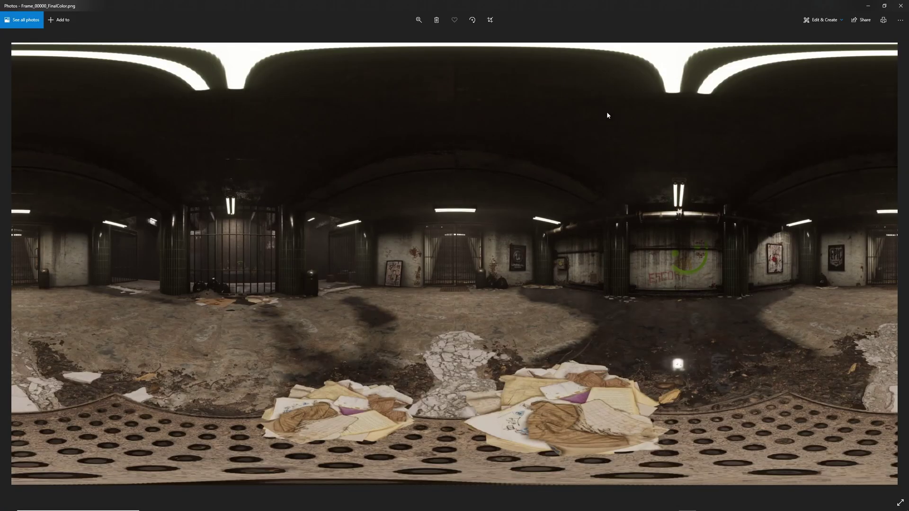
key(alt+F4)
Switch to the ArtStation edit page for Tutorial: Texture Blending in Unreal and open the 360 panorama upload
key(alt+Tab)
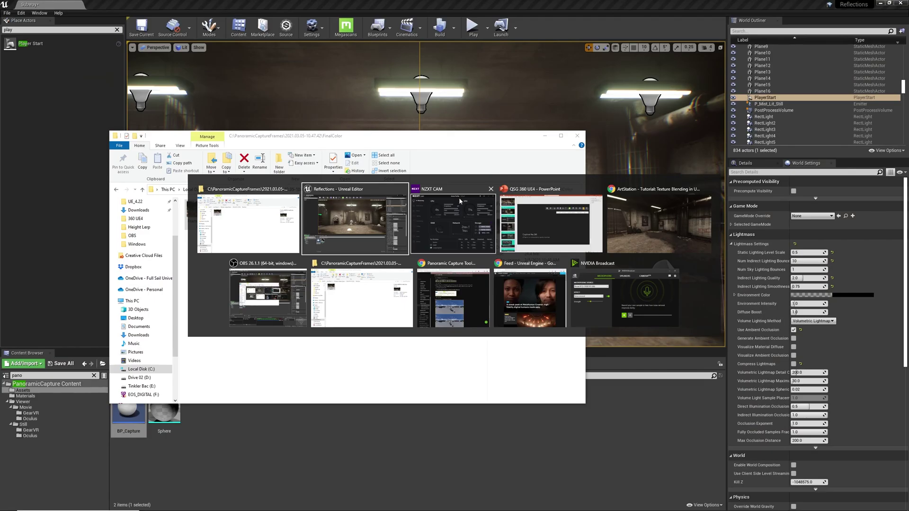
click(621, 214)
click(824, 170)
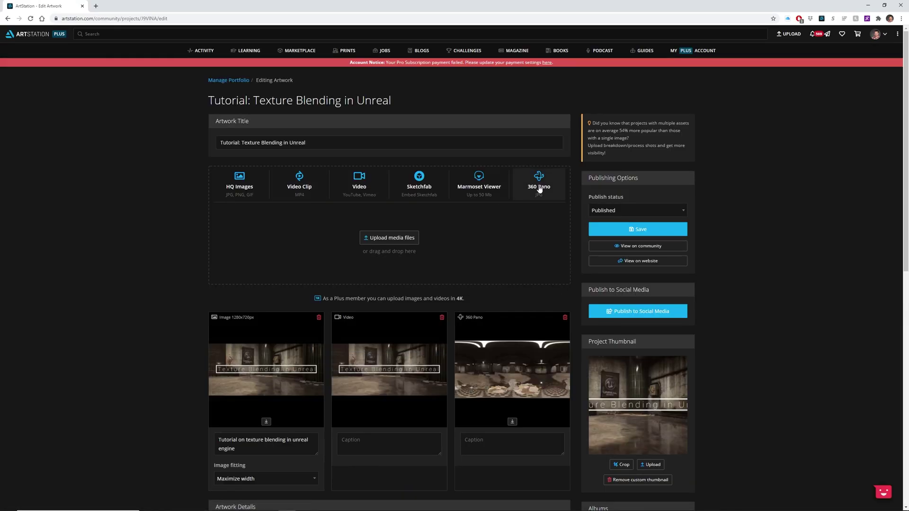
click(538, 192)
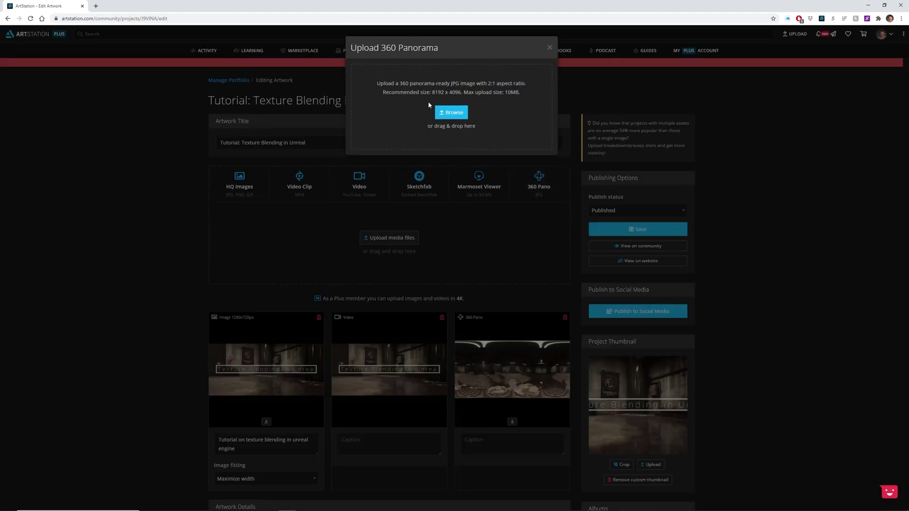
click(451, 113)
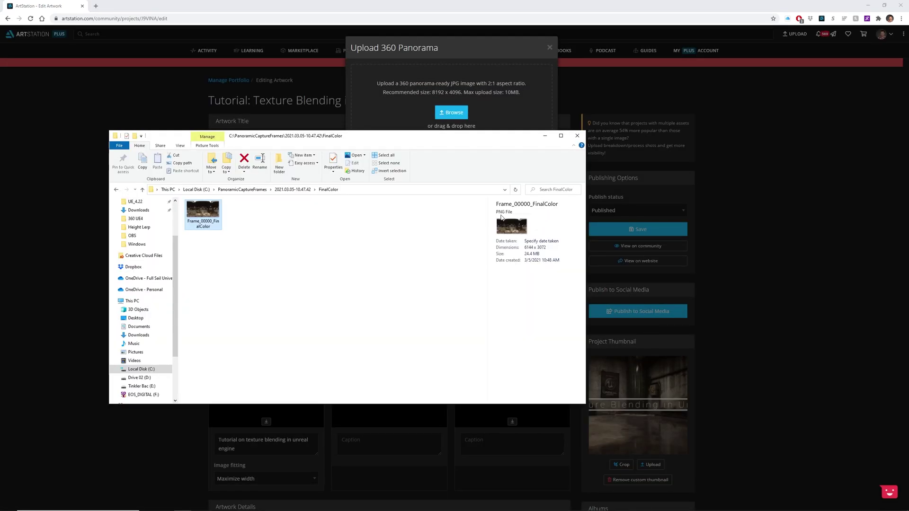
Open Frame_00000_FinalColor.png from the 2021.03.05-10.47.42 FinalColor folder in Photoshop
right_click(201, 214)
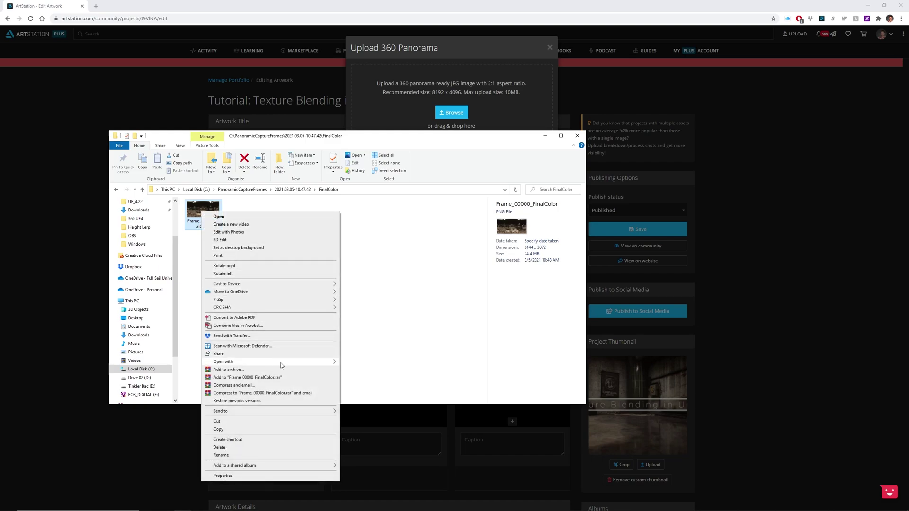
mouse_move(282, 362)
click(369, 364)
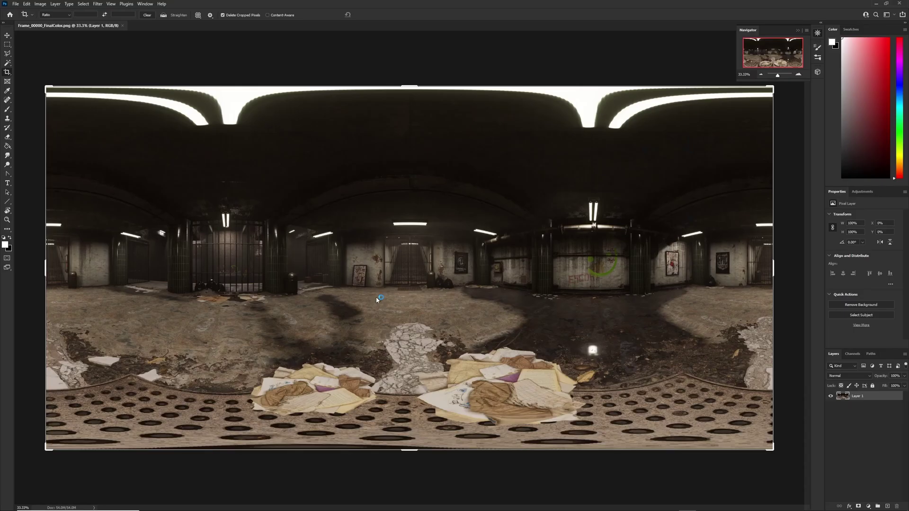
Save a JPEG copy of Frame_00000_FinalColor in the same folder at quality 5 (Medium), Baseline Optimized
key(ctrl+shift+s)
click(190, 228)
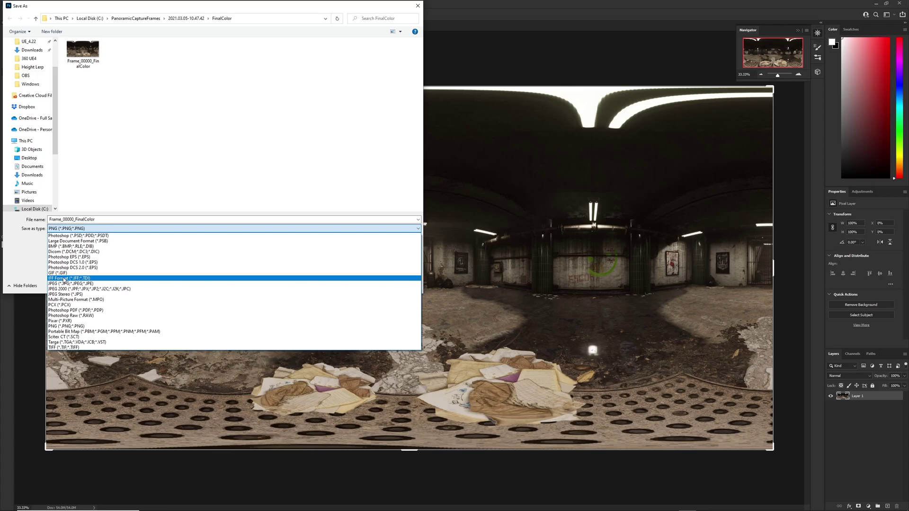
click(189, 278)
click(367, 284)
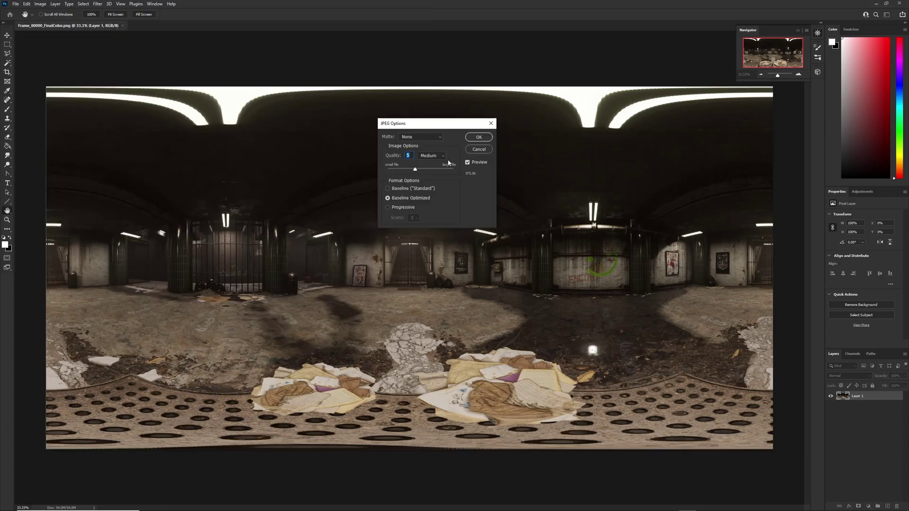
click(477, 137)
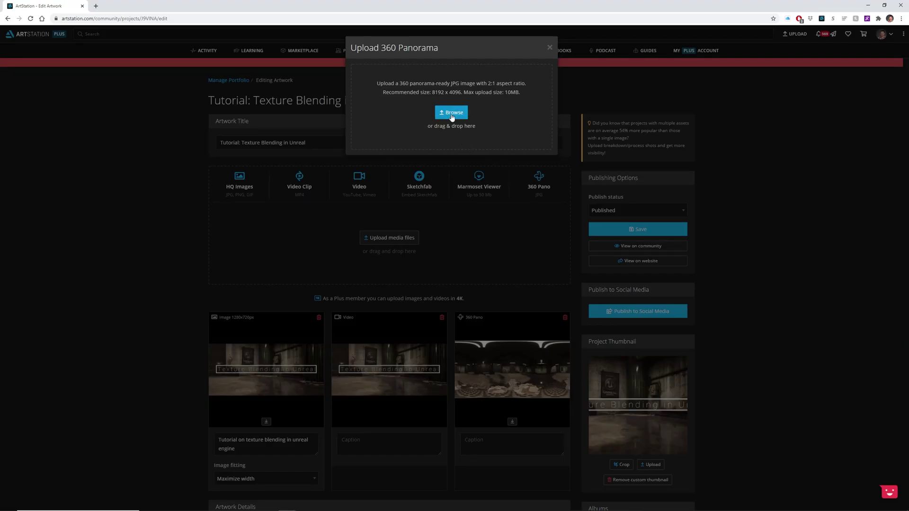
Upload the Frame_00000_FinalColor JPEG to the ArtStation project as a 360 panorama
click(452, 114)
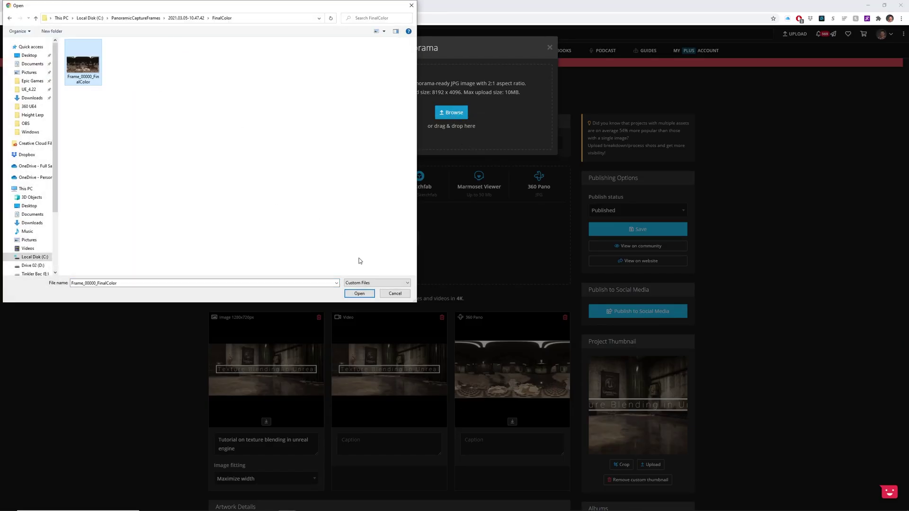
click(360, 294)
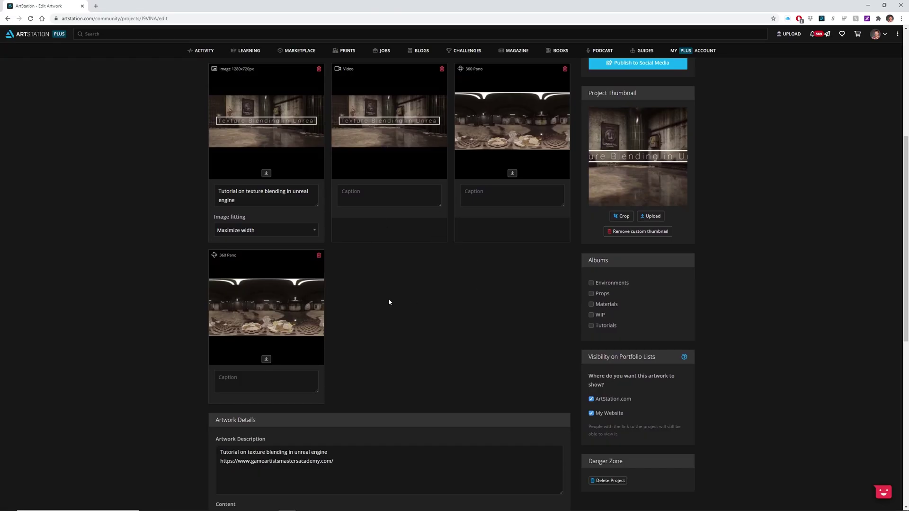
Examine the uploaded panorama in the full-screen 360 viewer, looking around the subway scene and zooming in and out
click(319, 264)
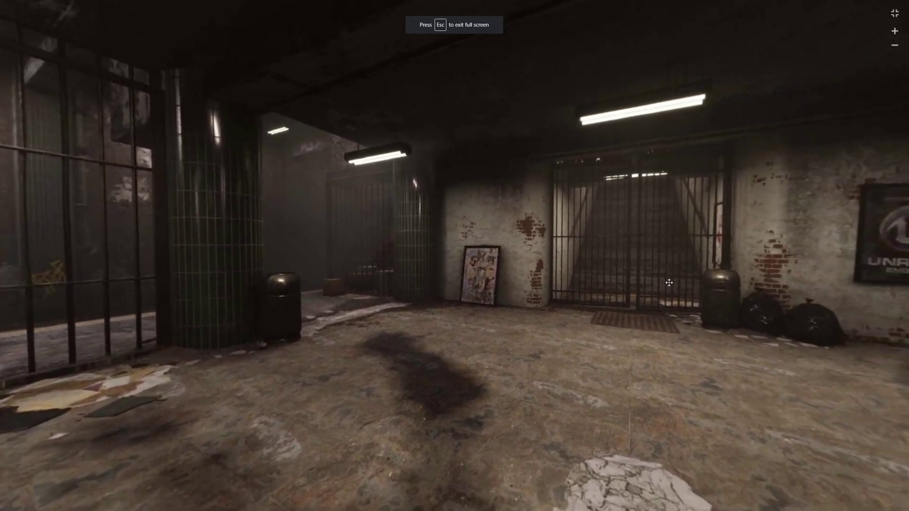
drag(669, 283, 251, 255)
scroll(506, 290, down, 3)
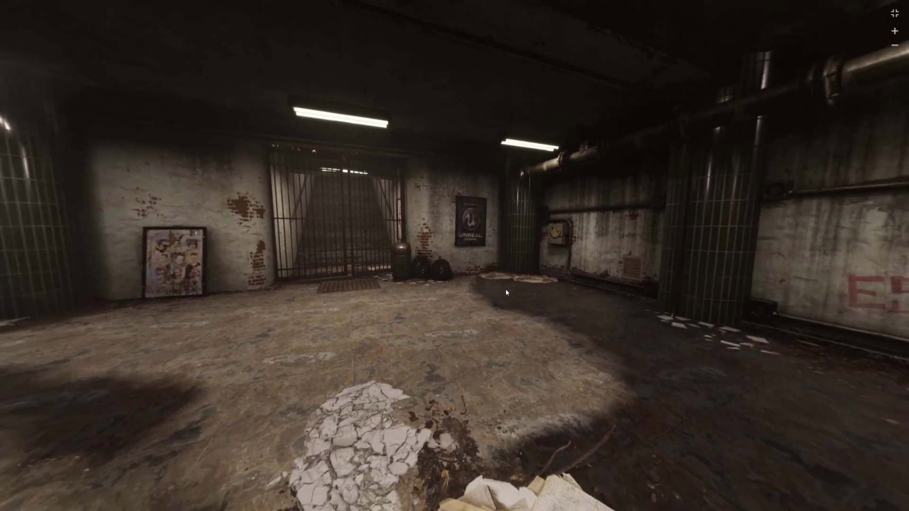
scroll(506, 290, up, 8)
scroll(507, 290, down, 3)
scroll(508, 291, down, 5)
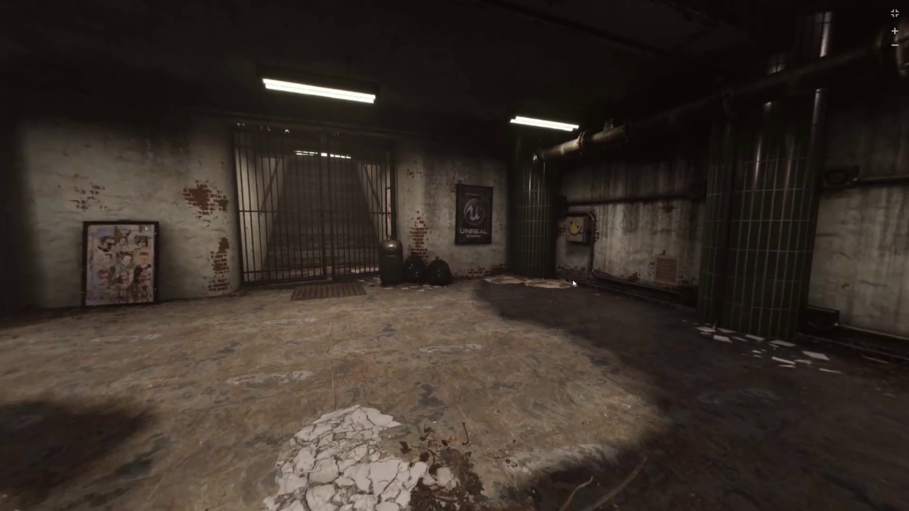
drag(681, 279, 736, 322)
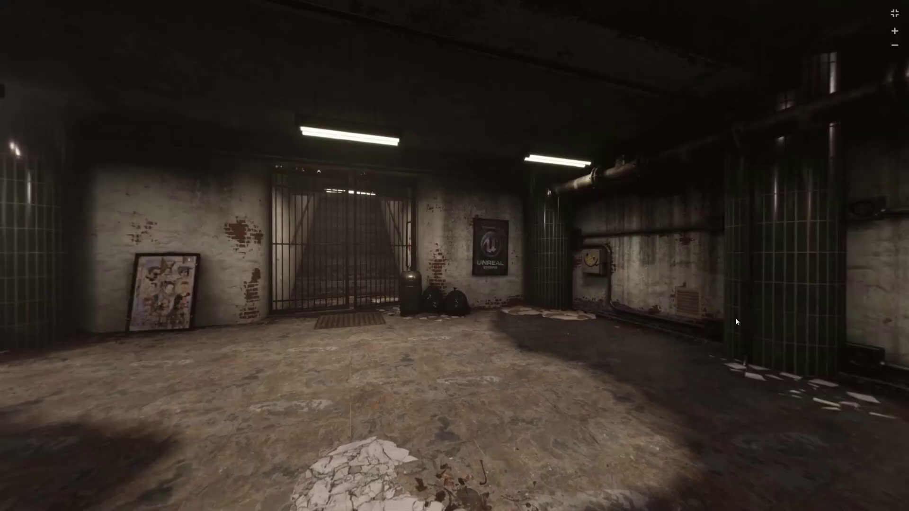